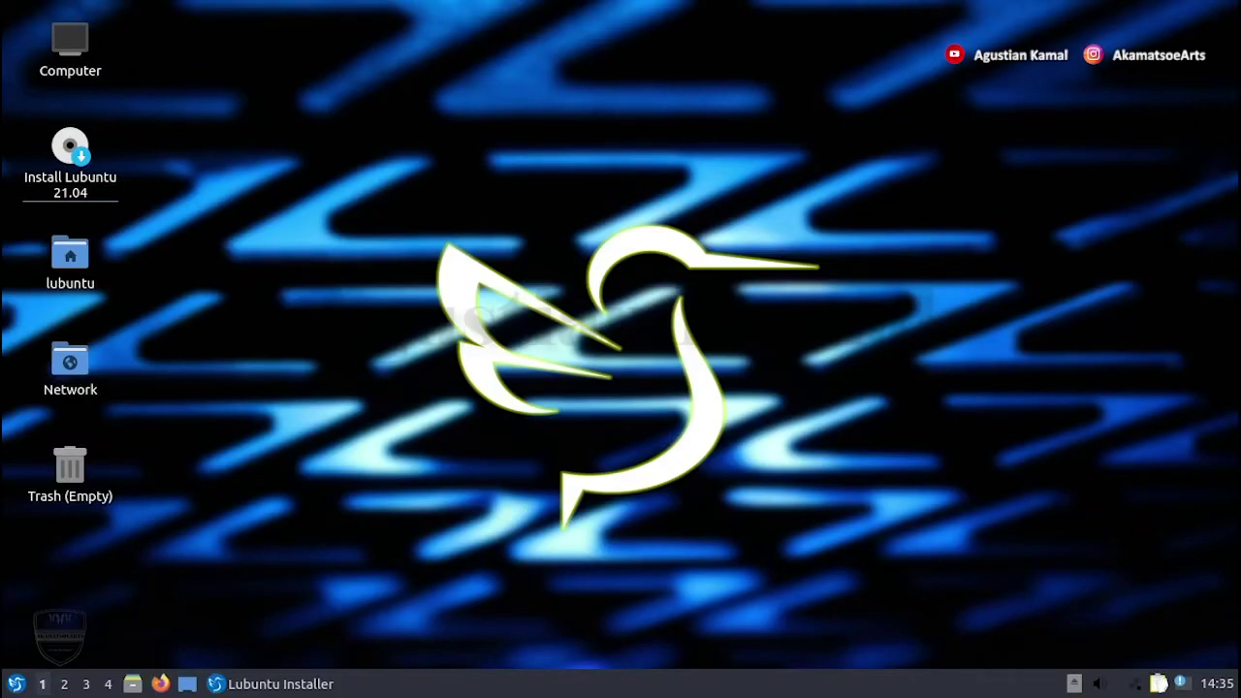
Switch to the Lubuntu Installer and select VBOX HARDDISK - 80.0 GiB (/dev/sda) as the storage device.
left_click(325, 685)
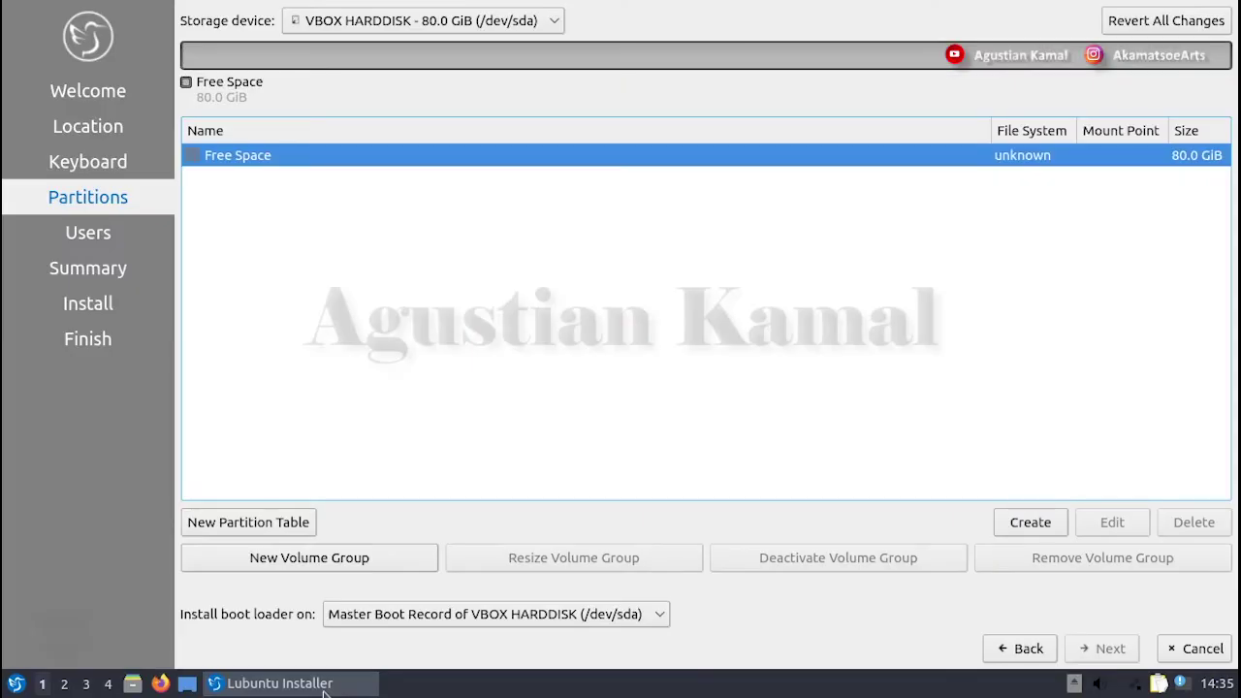
left_click(536, 21)
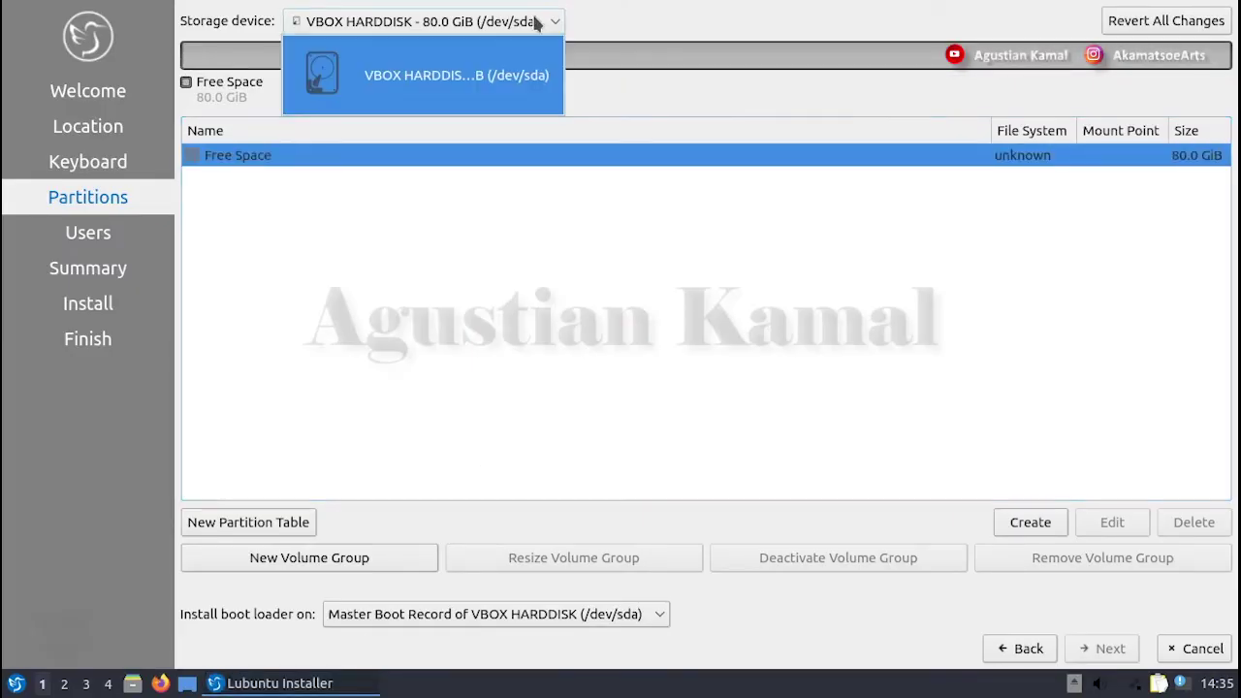
left_click(535, 74)
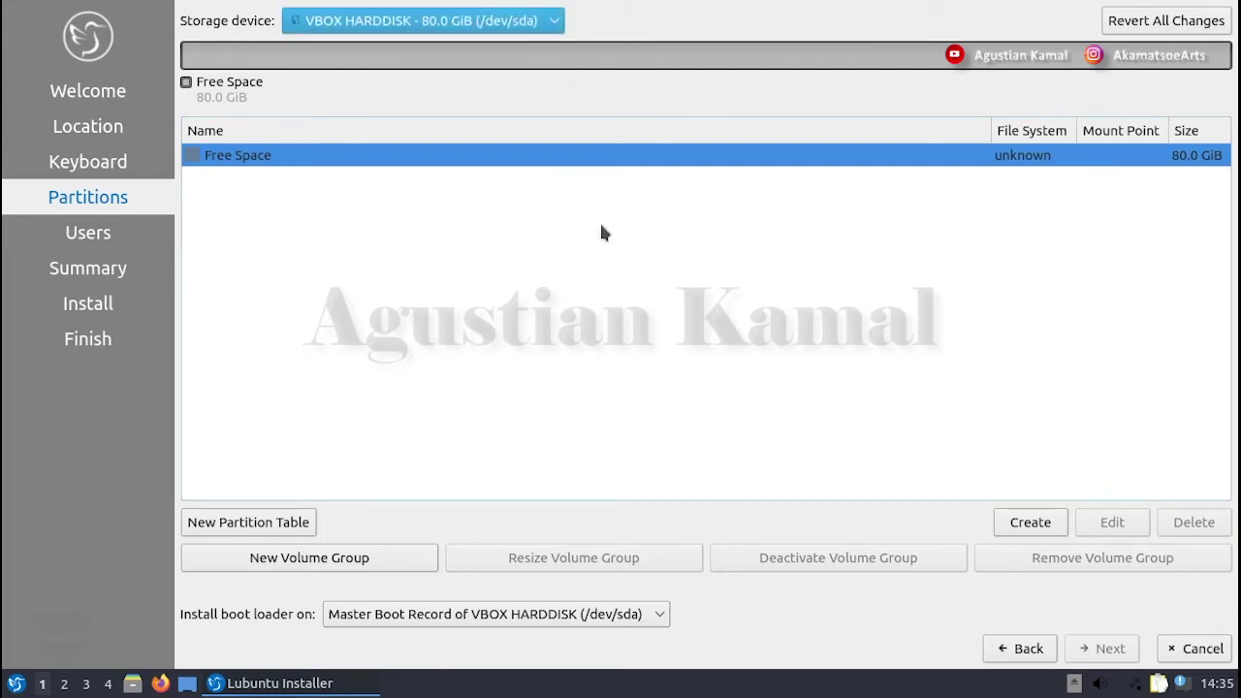
left_click(562, 303)
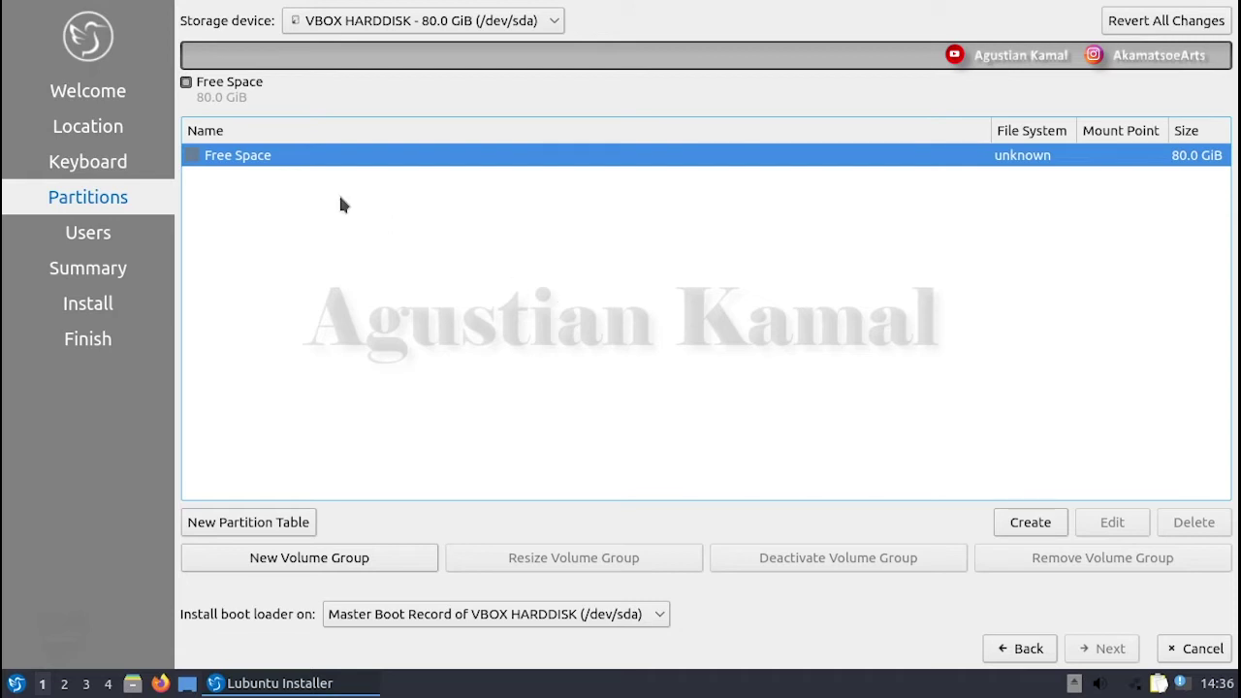
Create an 8 MiB unformatted partition with the bios-grub flag in the disk's free space.
left_click(1016, 526)
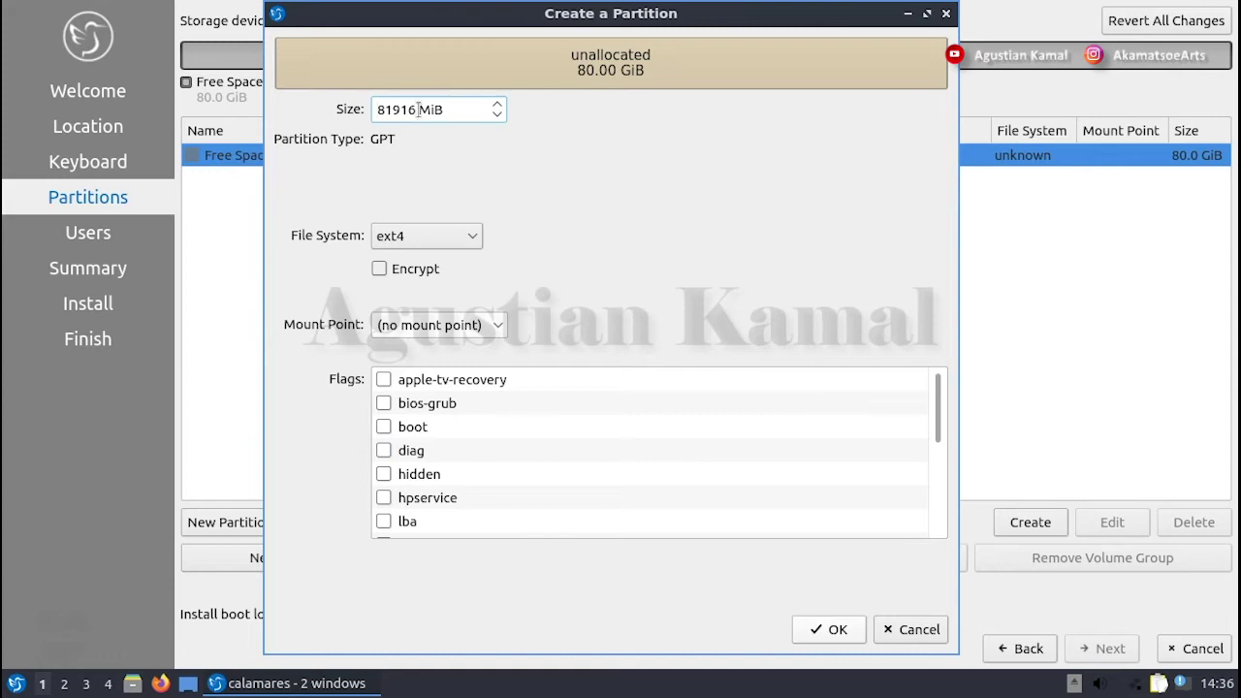
left_click_drag(418, 110, 350, 108)
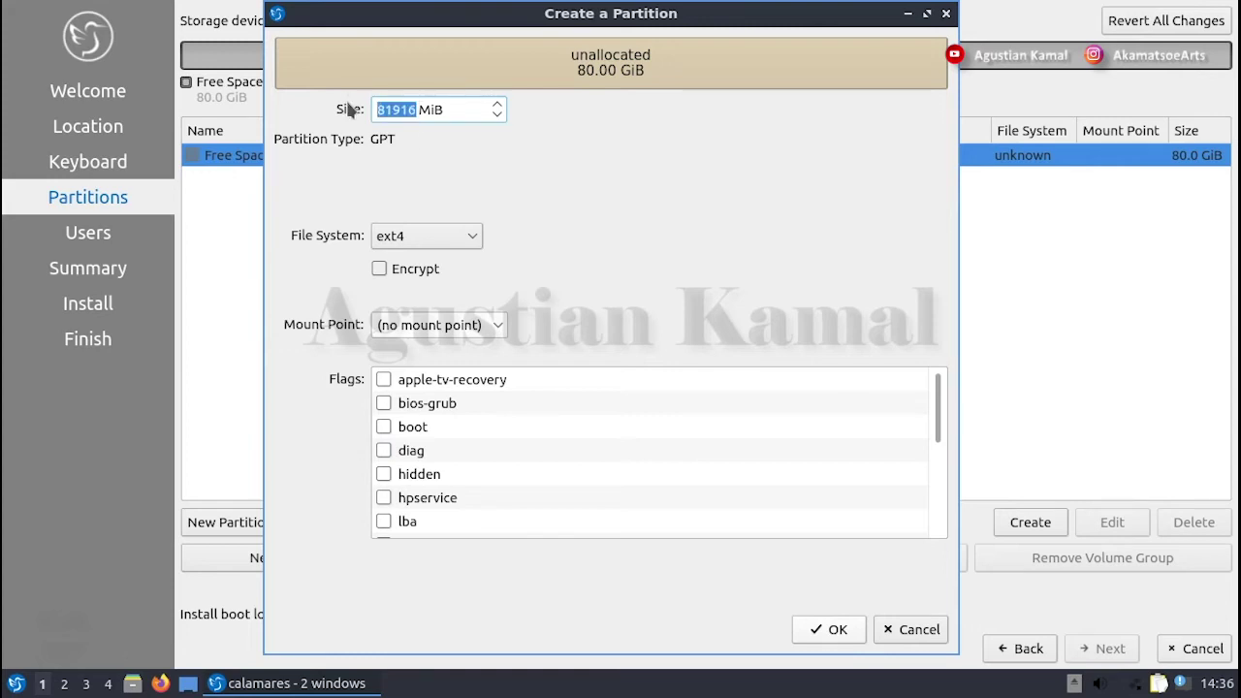
type("8")
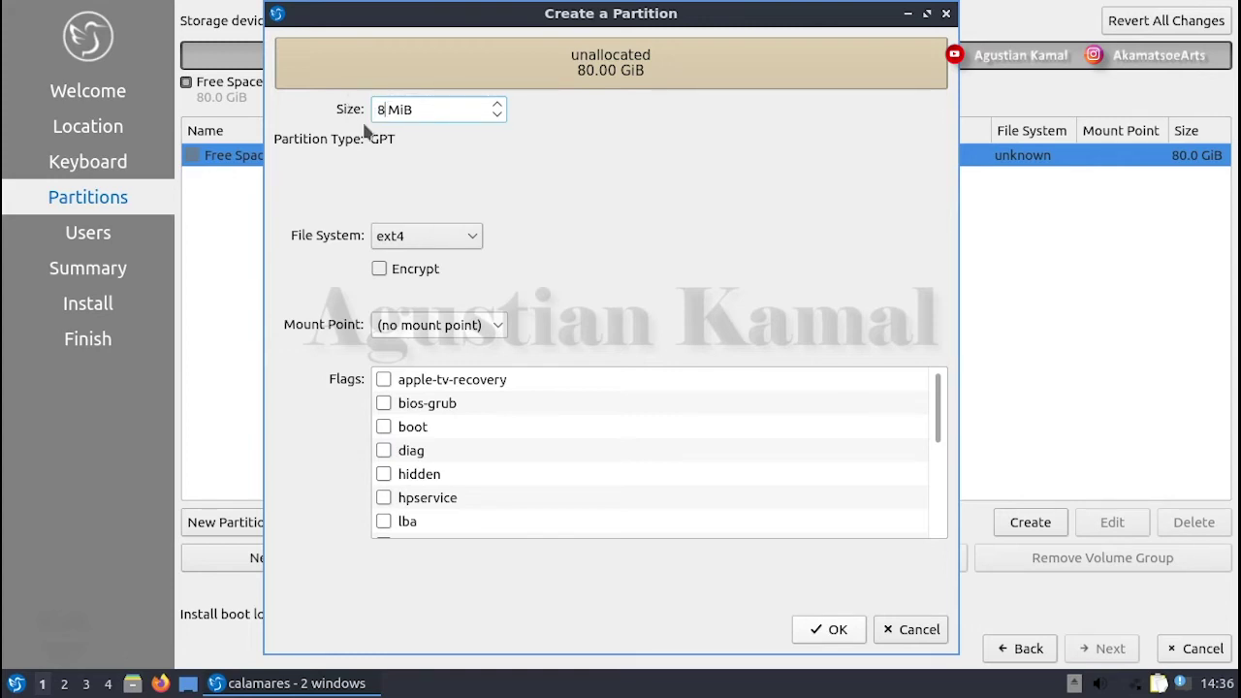
left_click(469, 234)
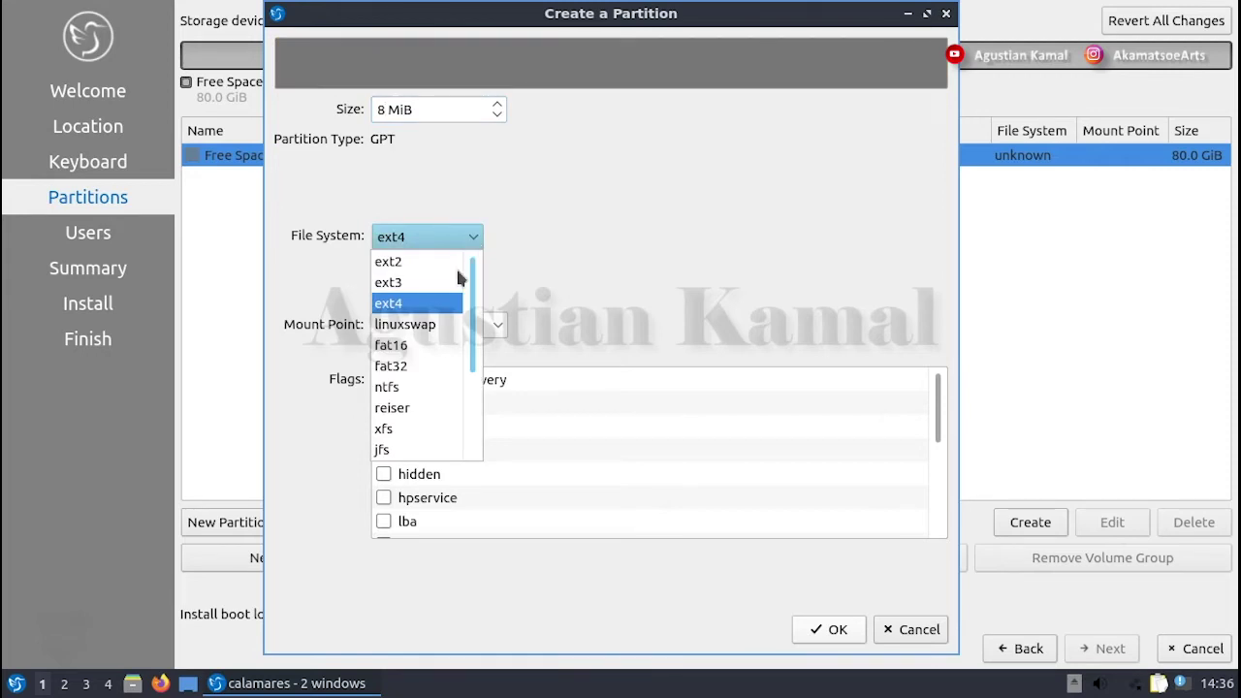
scroll(446, 371, "down", 3)
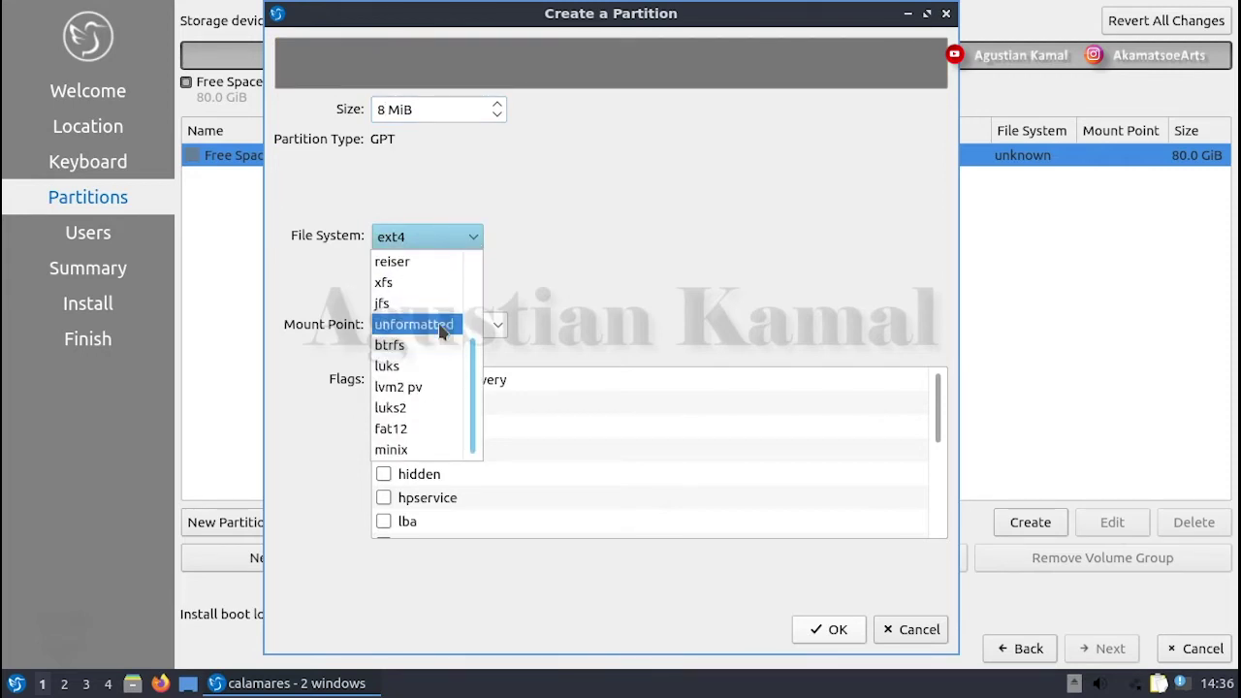
left_click(444, 330)
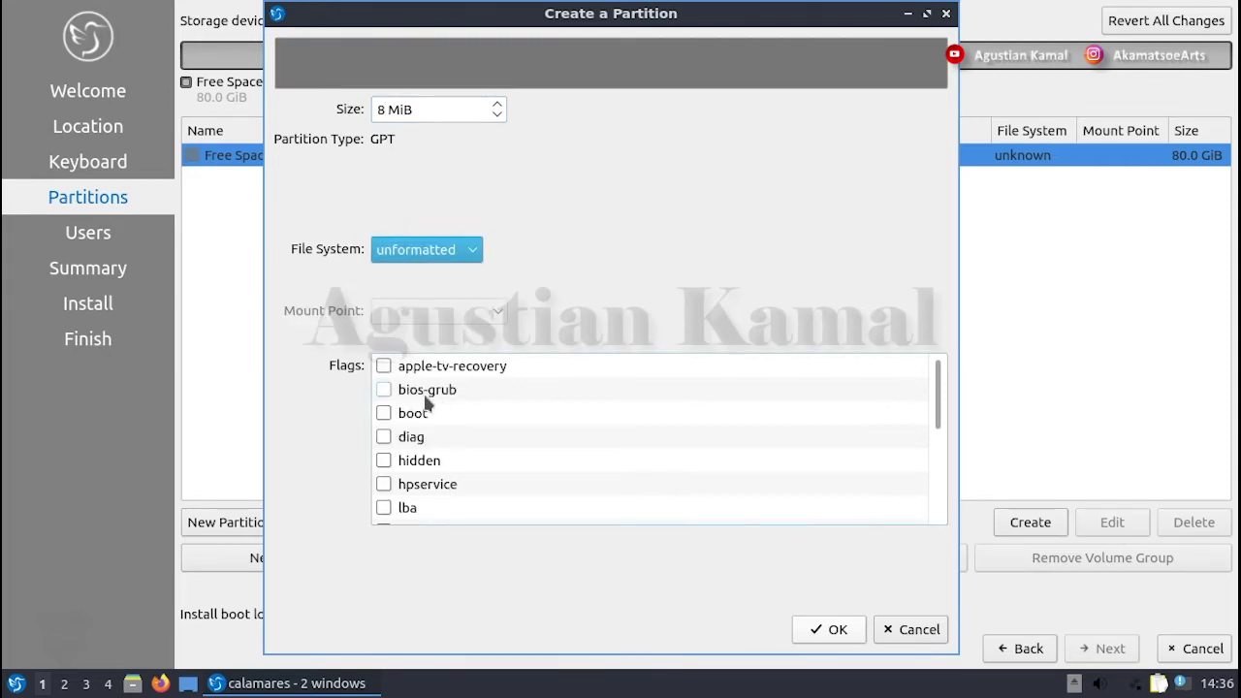
left_click(385, 391)
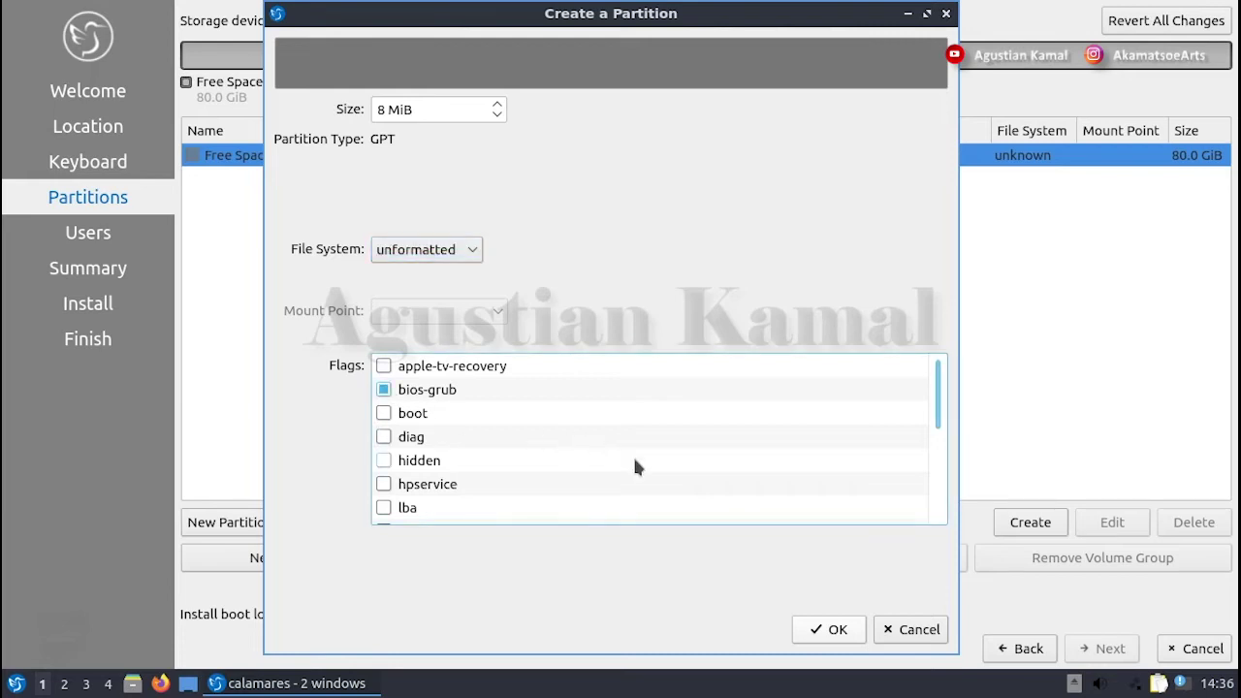
left_click(823, 629)
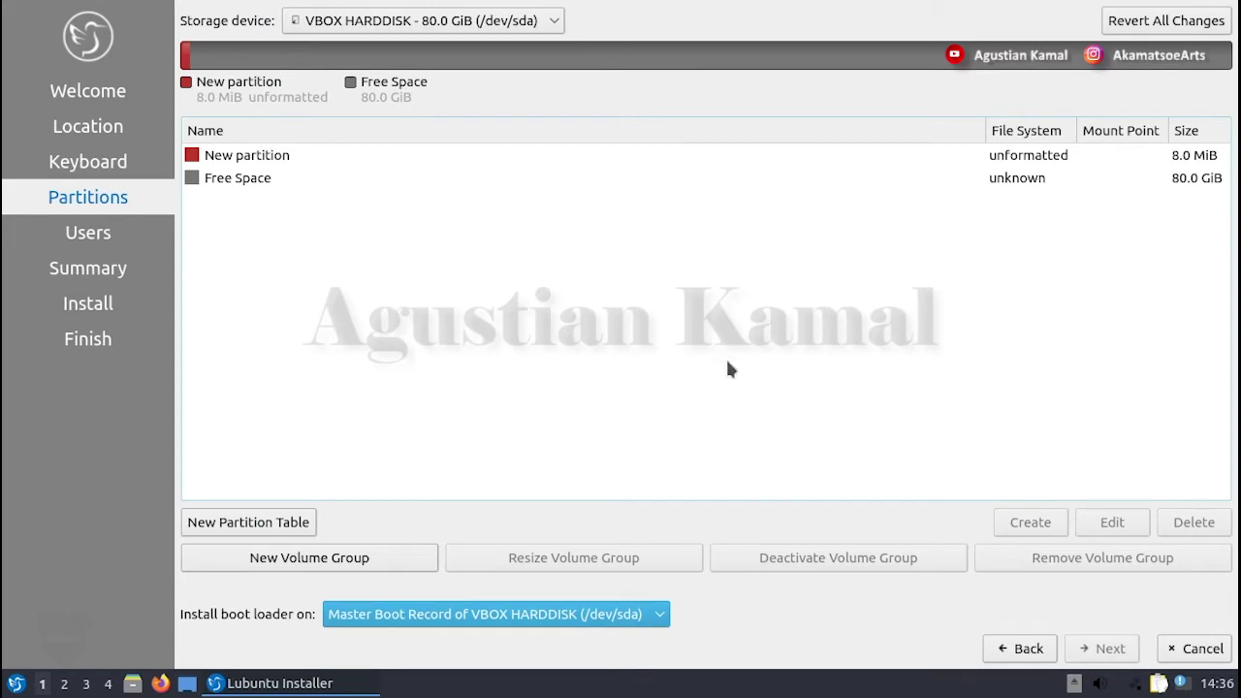
Create a 4096 MiB linuxswap partition with the swap flag in the remaining free space.
left_click(902, 155)
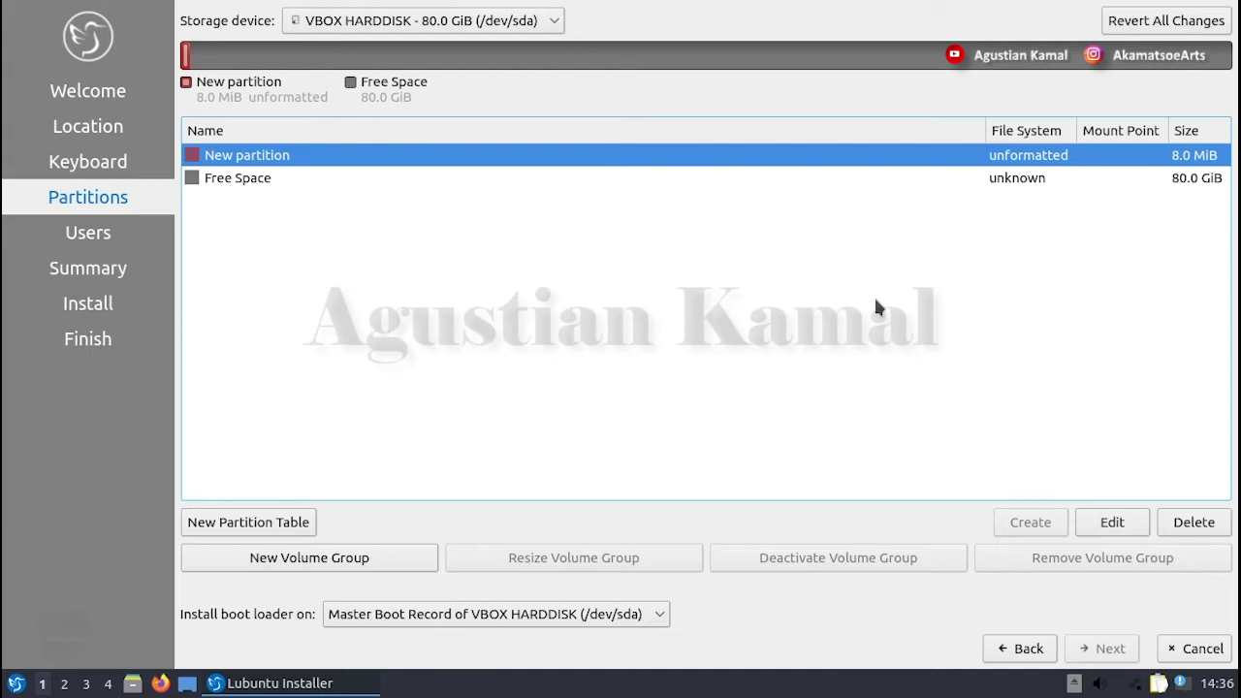
left_click(326, 183)
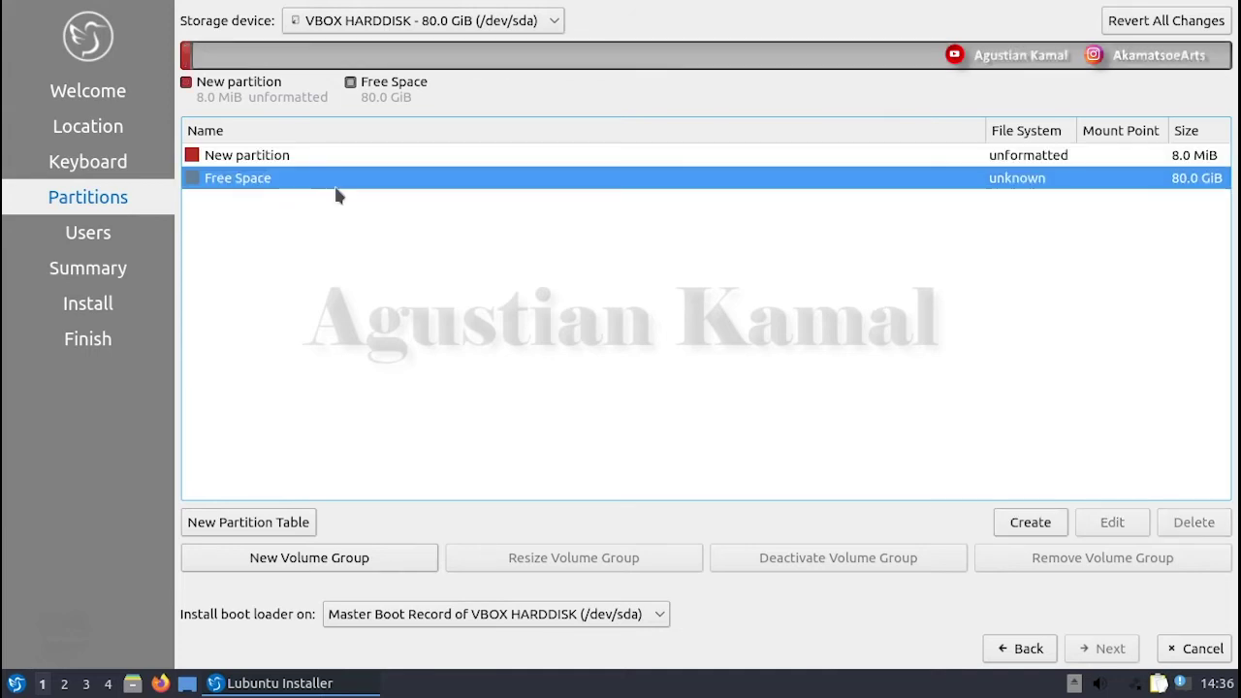
left_click(1033, 525)
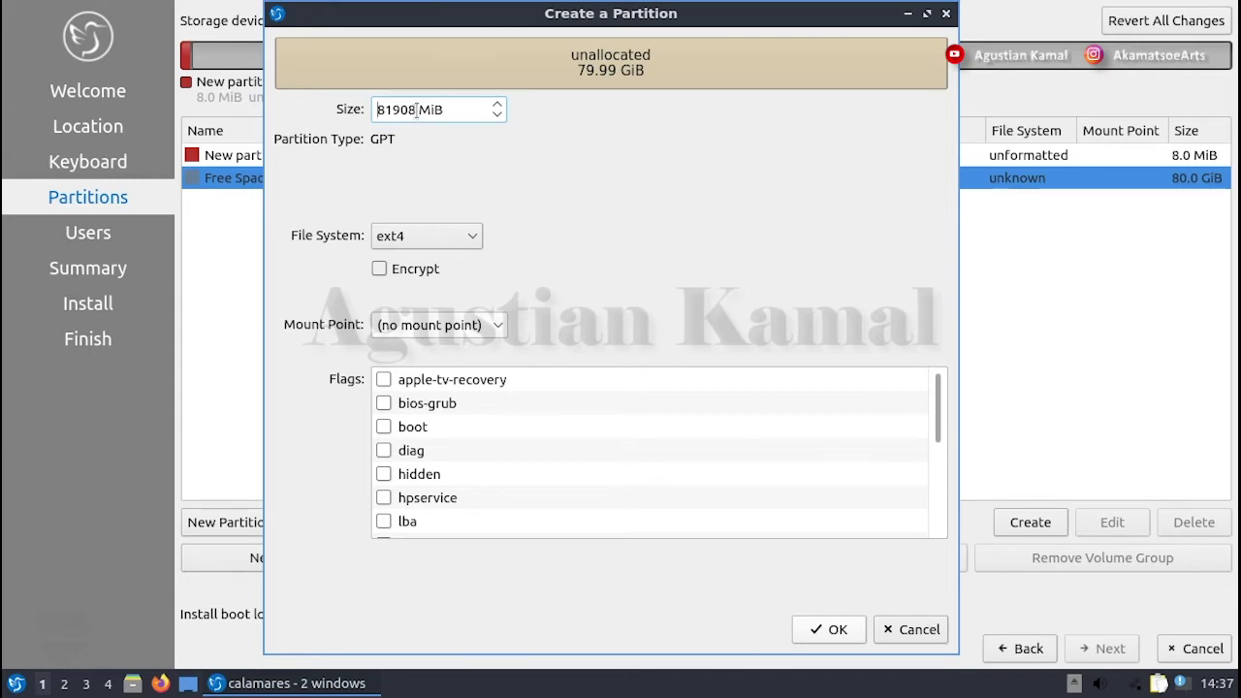
left_click_drag(417, 110, 359, 110)
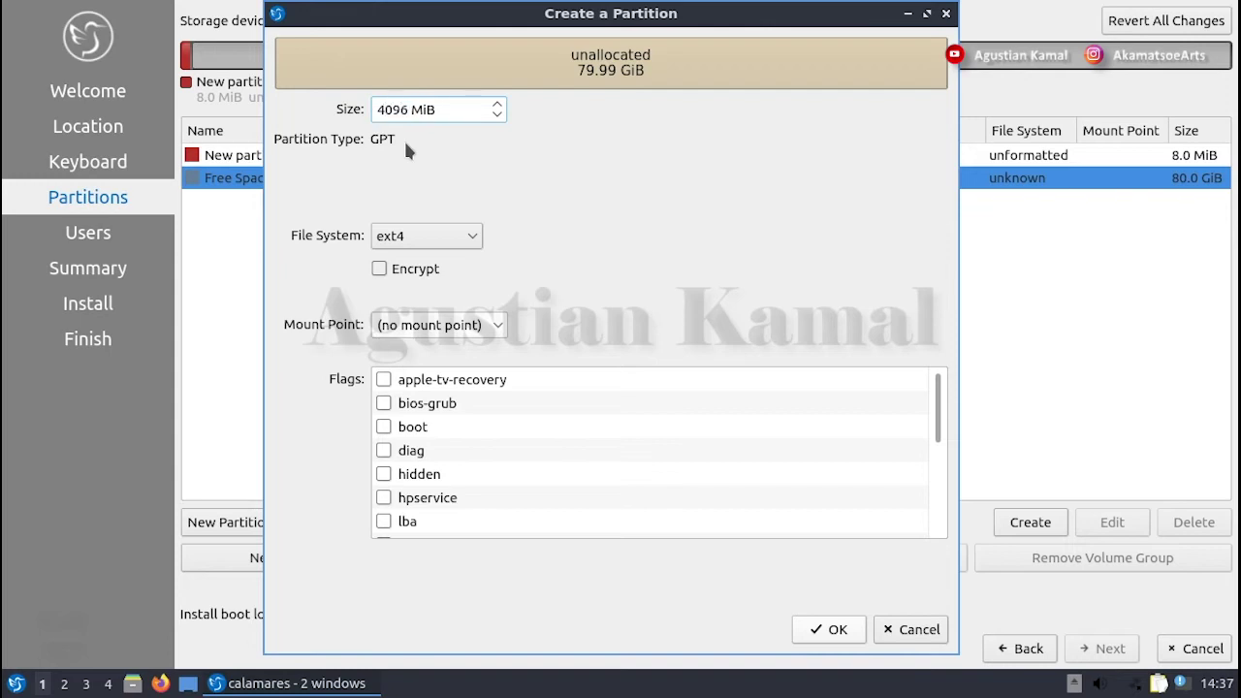
left_click(436, 236)
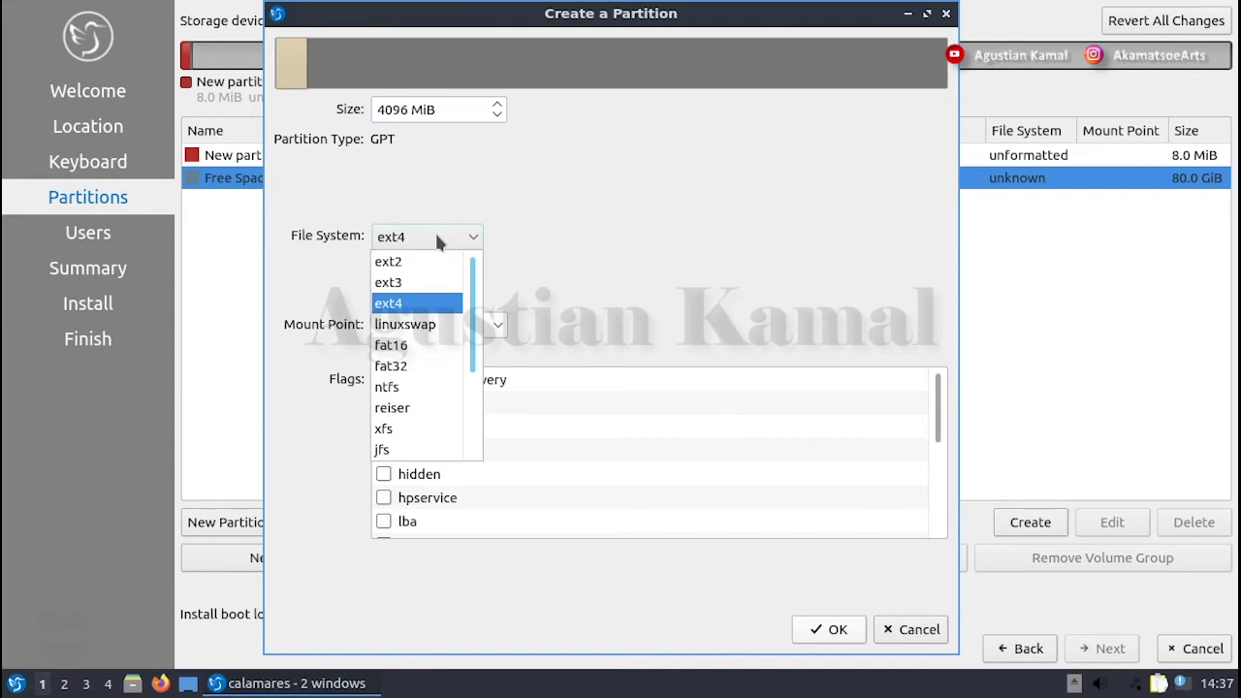
left_click(417, 324)
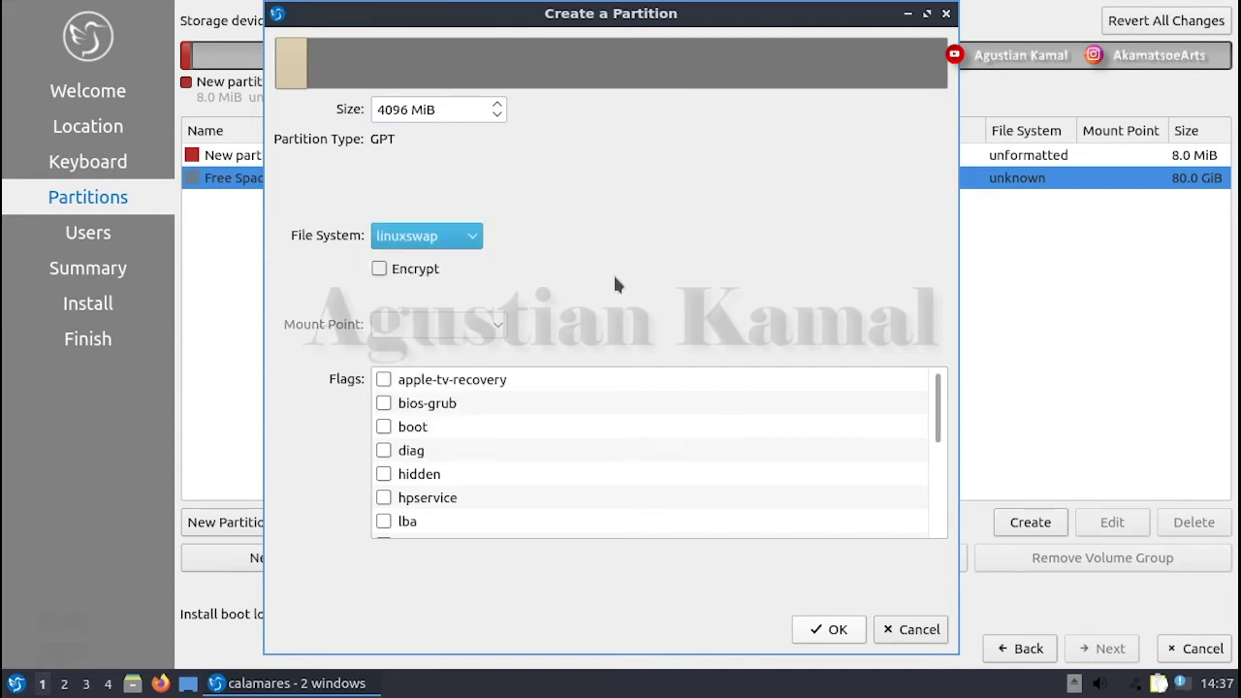
scroll(411, 452, "down", 3)
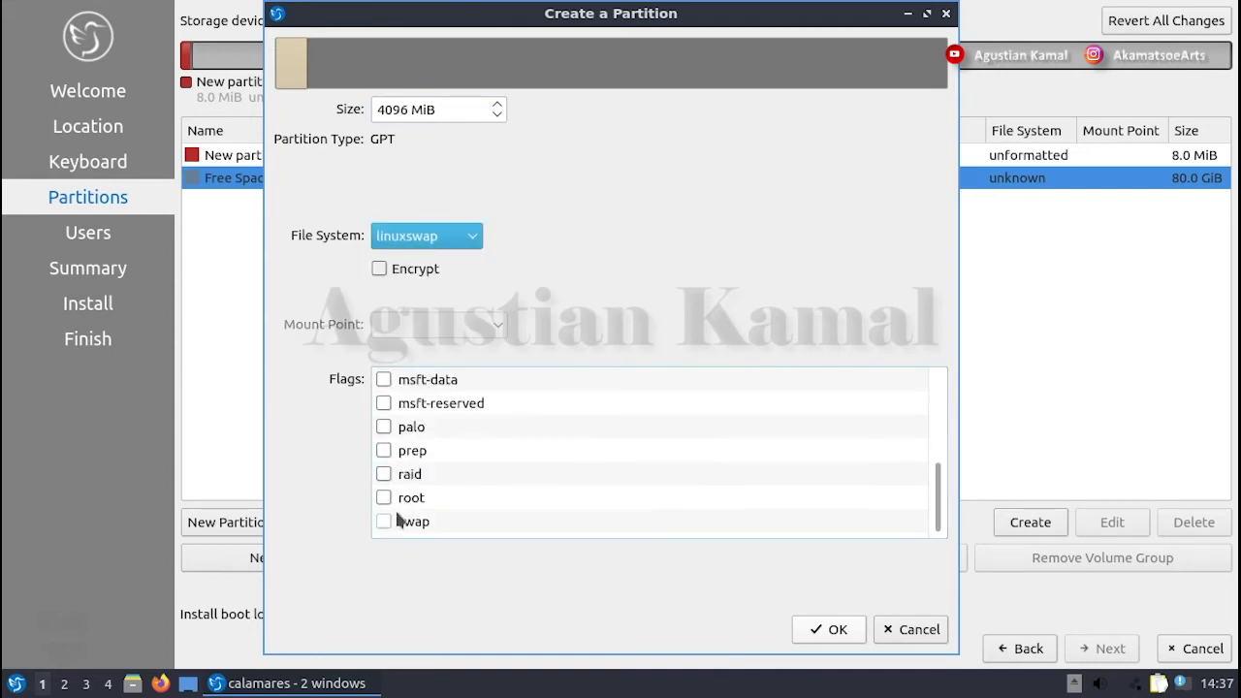
left_click(384, 522)
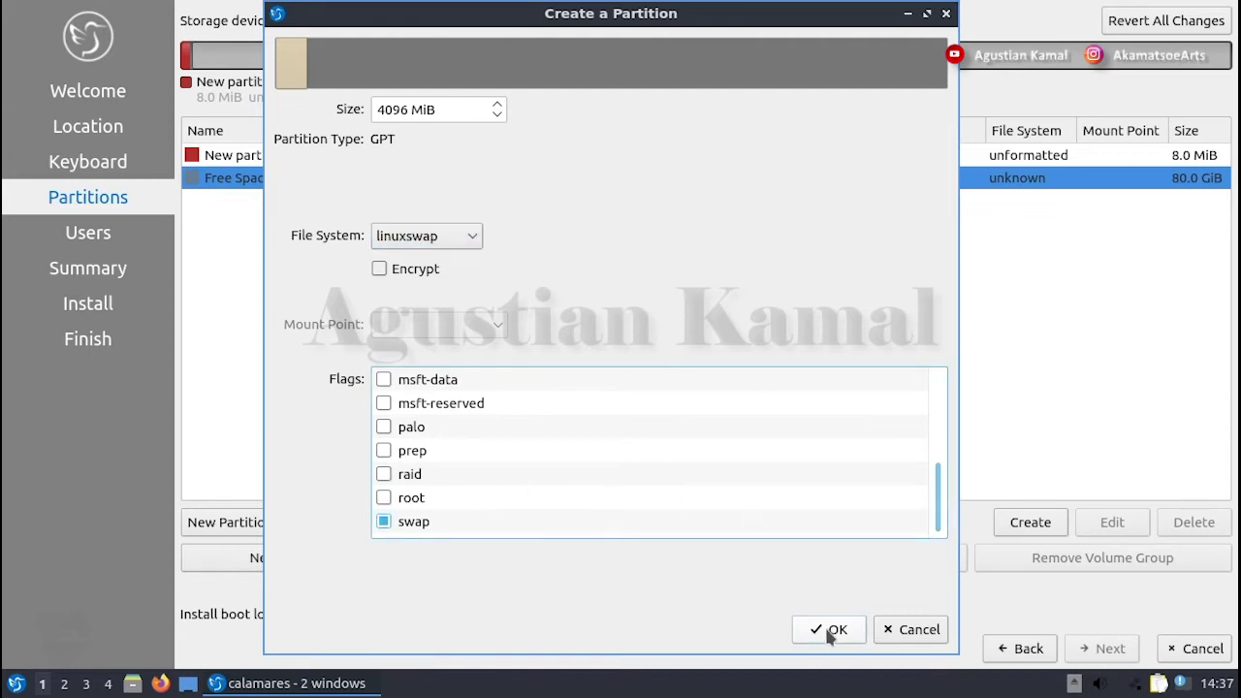
left_click(829, 630)
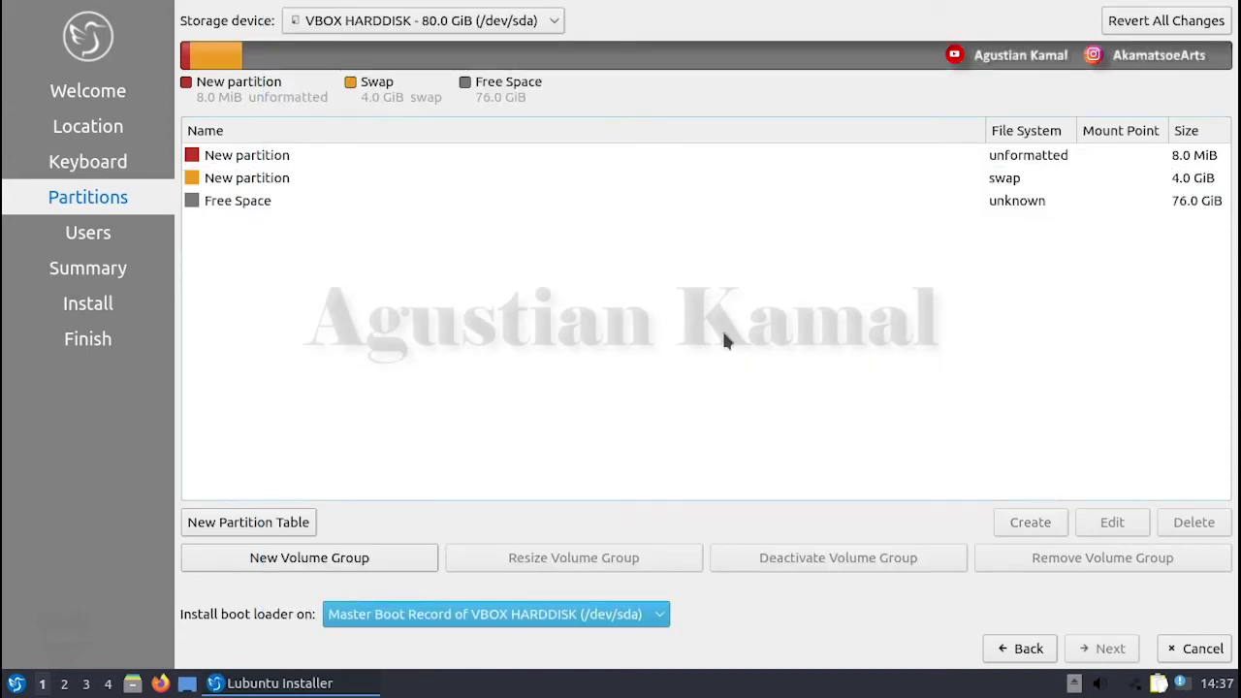
Create an ext4 partition from all 77812 MiB of remaining free space, with mount point / and the root flag.
left_click(851, 182)
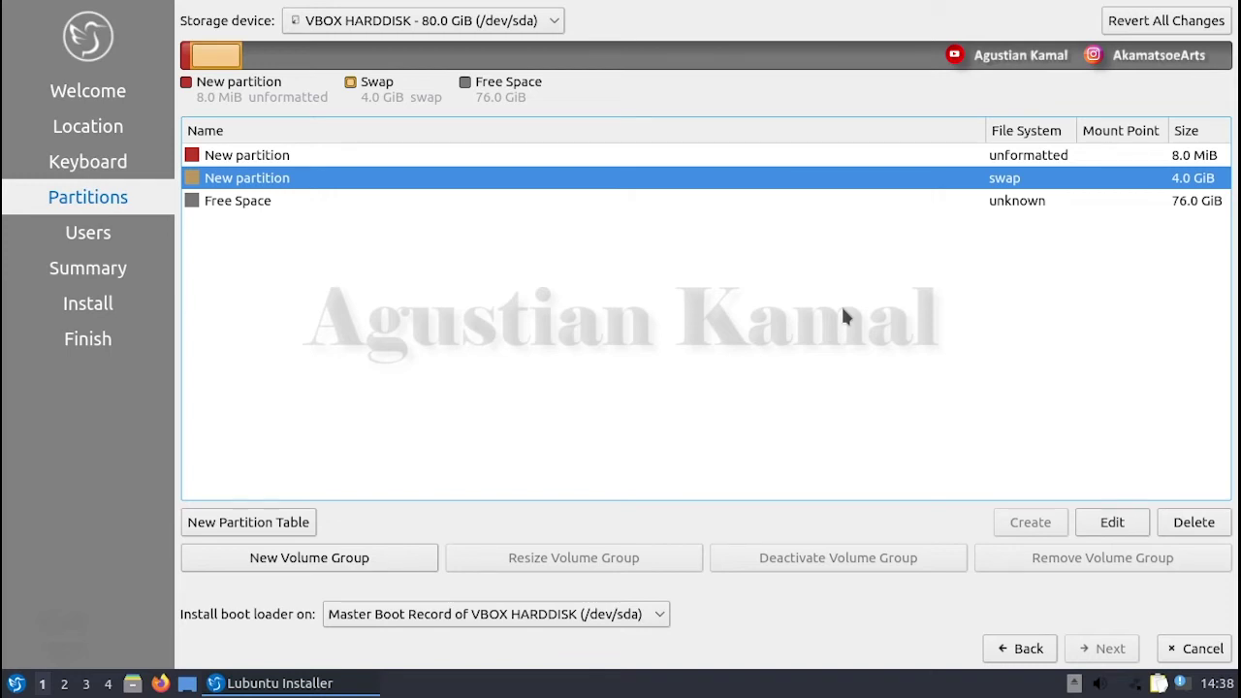
left_click(309, 202)
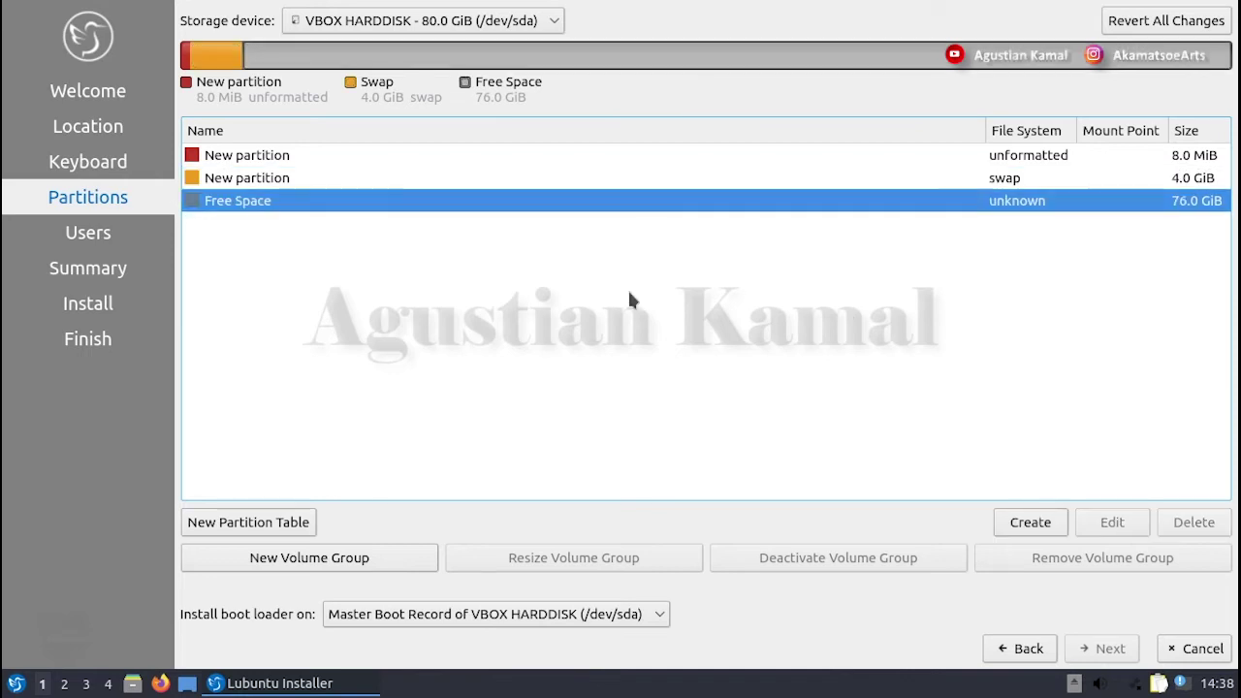
left_click(1047, 525)
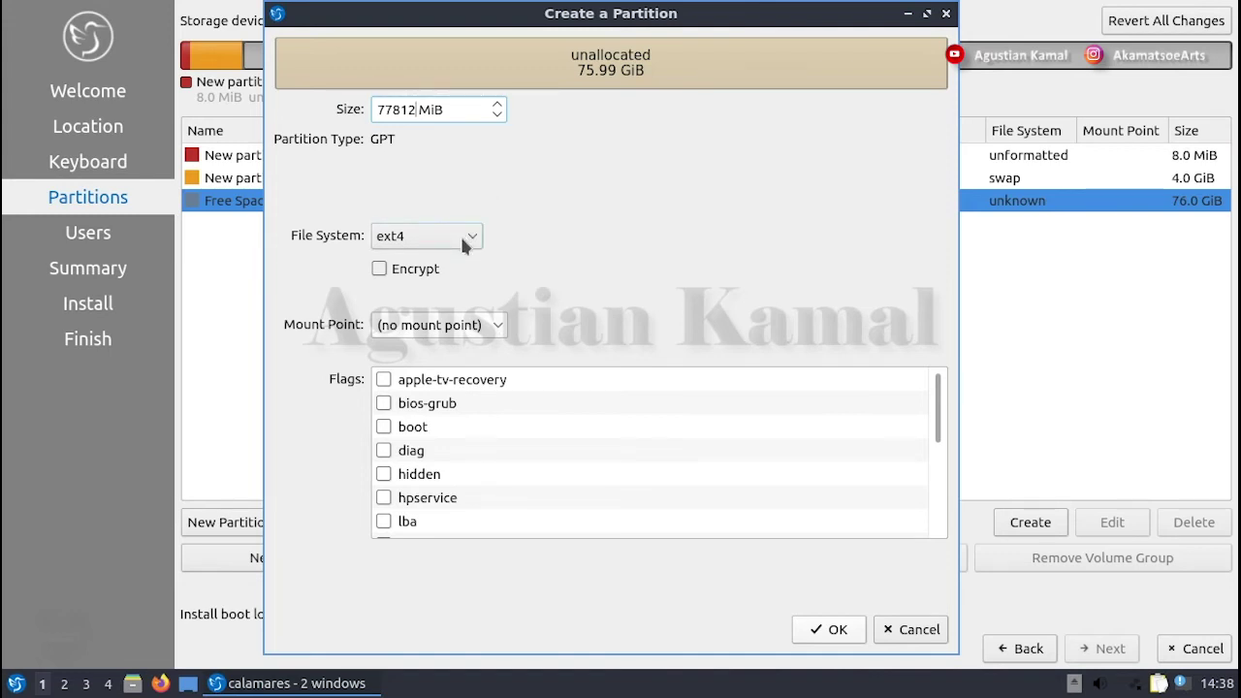
left_click(495, 328)
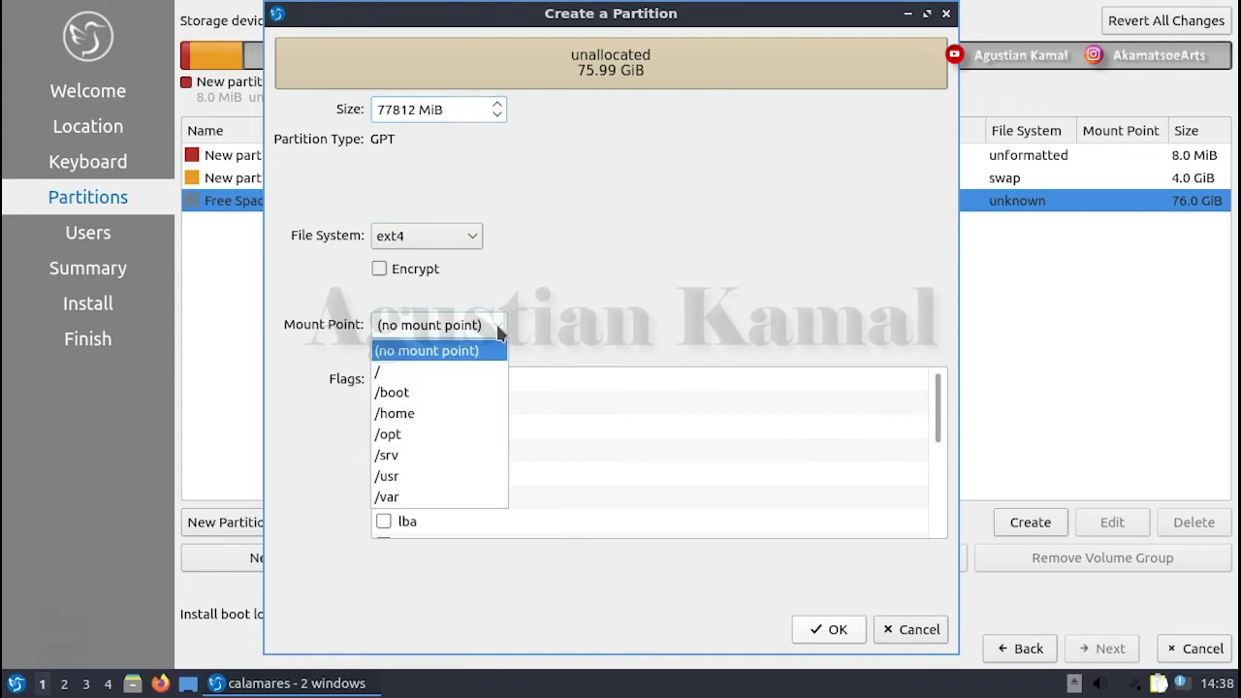
left_click(463, 372)
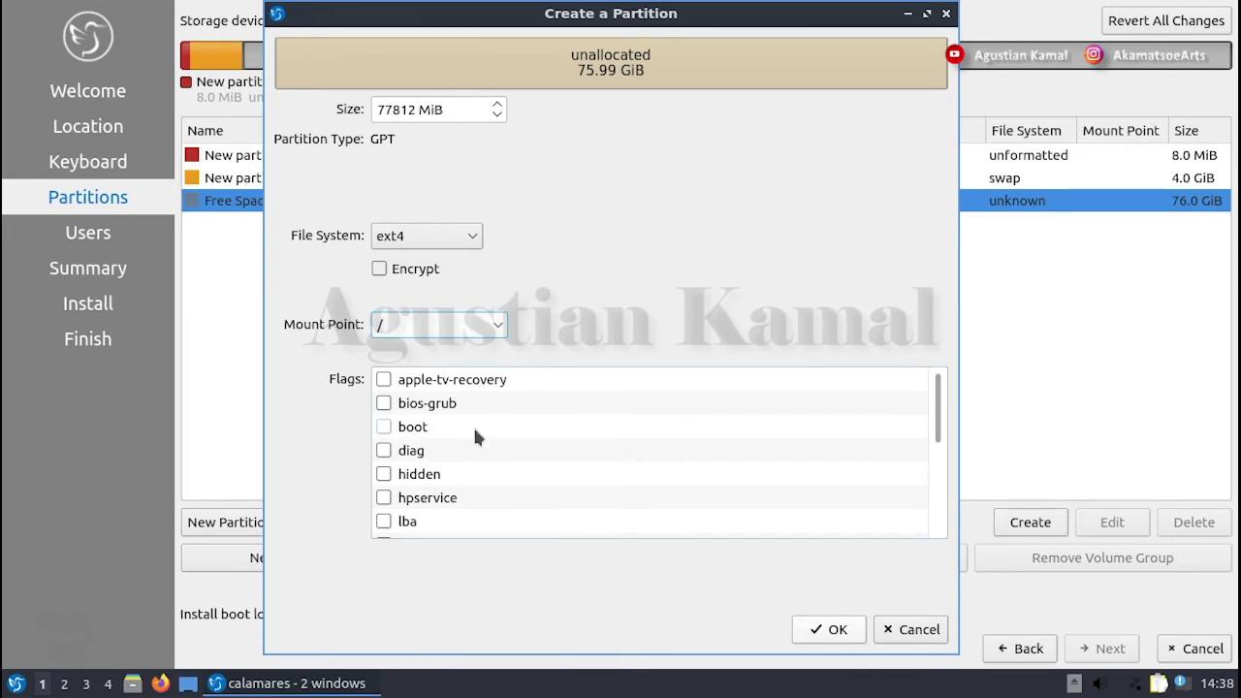
scroll(474, 435, "down", 3)
left_click(383, 497)
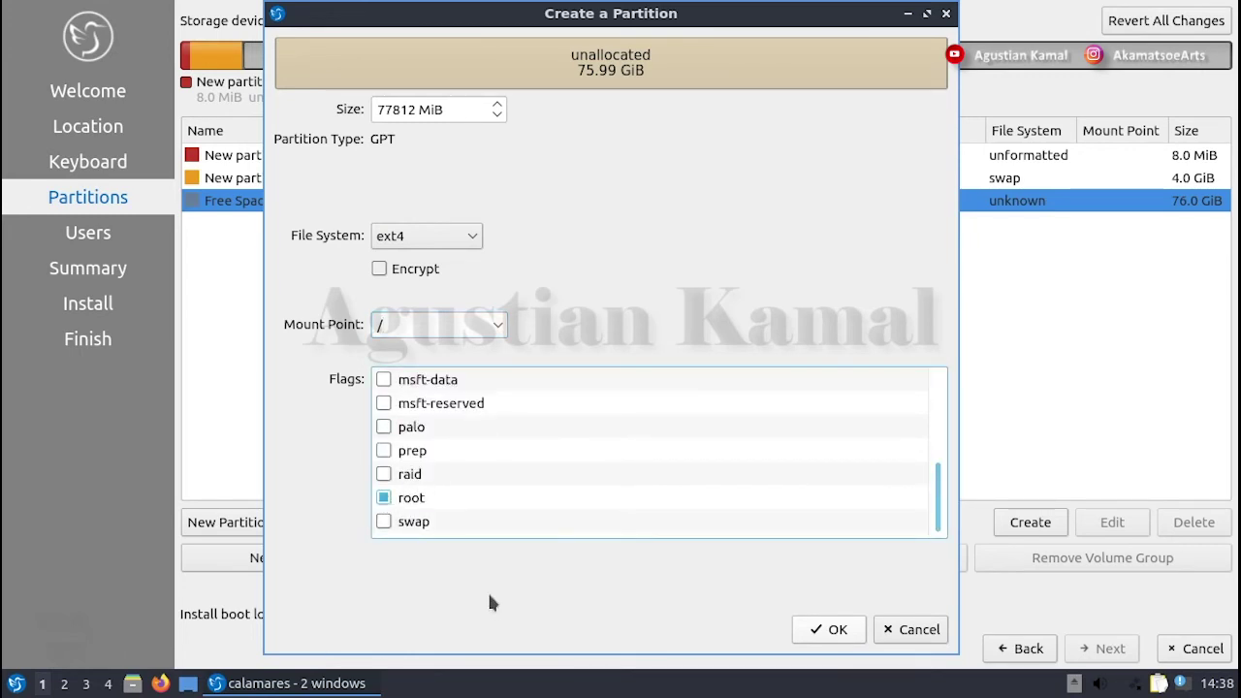
left_click(829, 629)
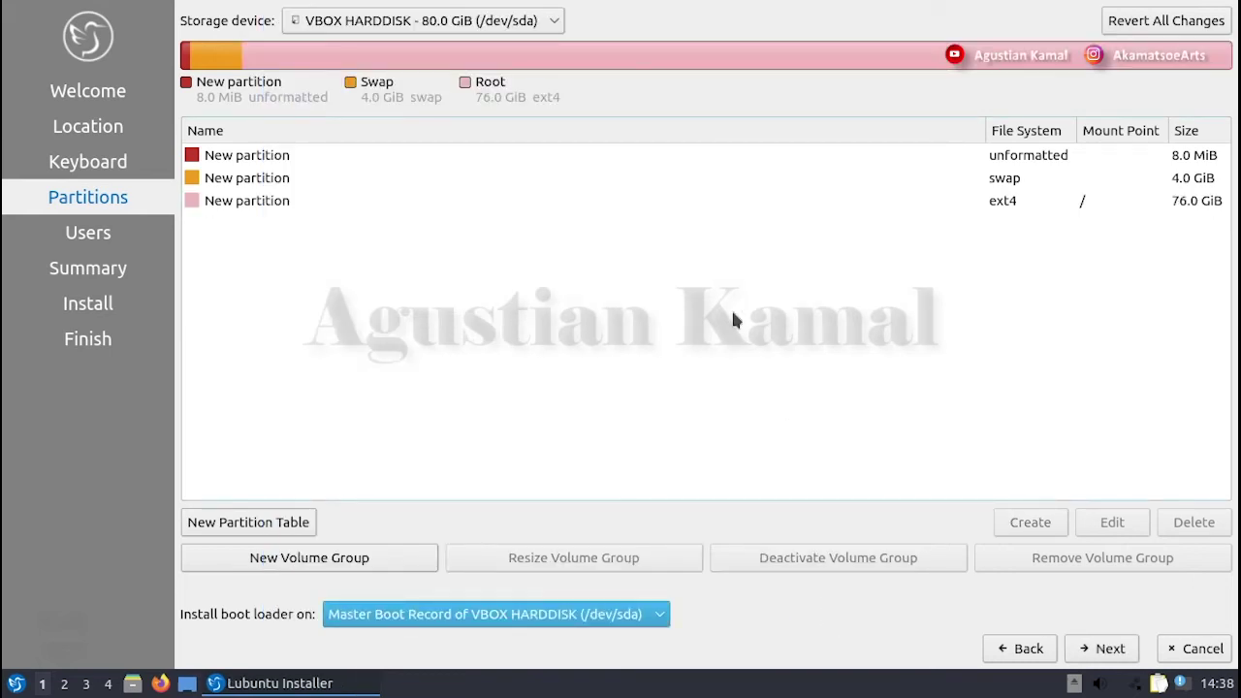
Choose the Master Boot Record of VBOX HARDDISK (/dev/sda) as the boot loader location and review the new partitions.
left_click(848, 201)
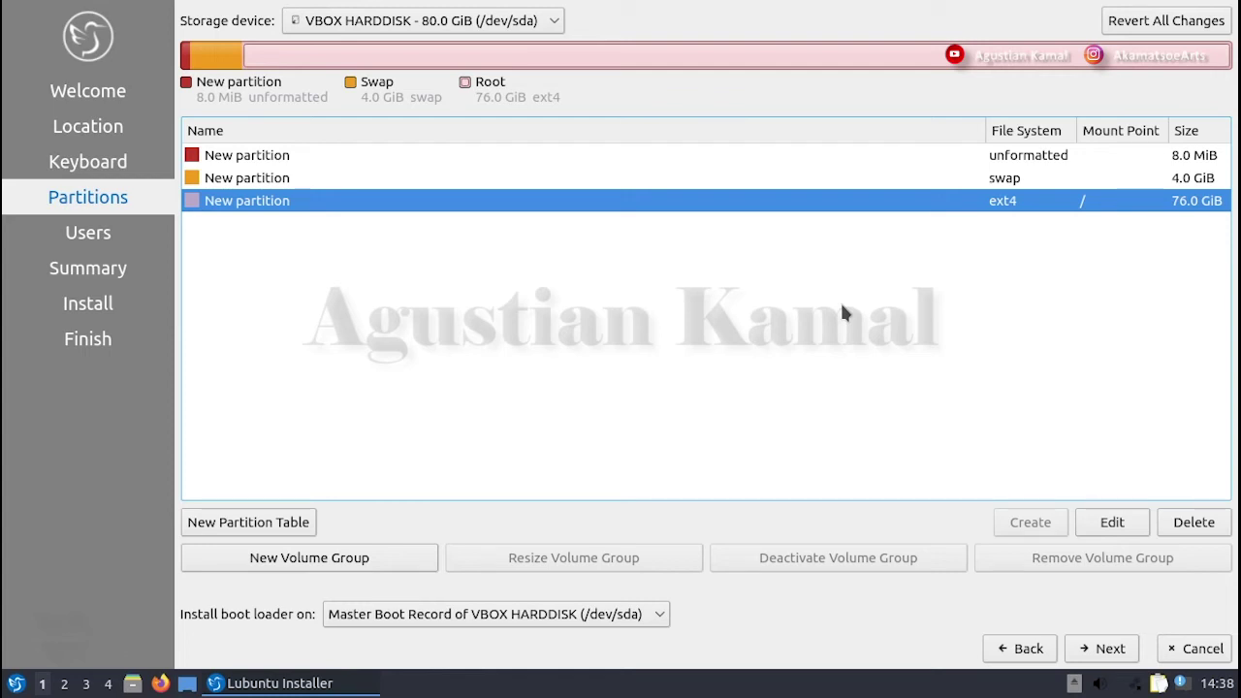
left_click(645, 614)
left_click(647, 548)
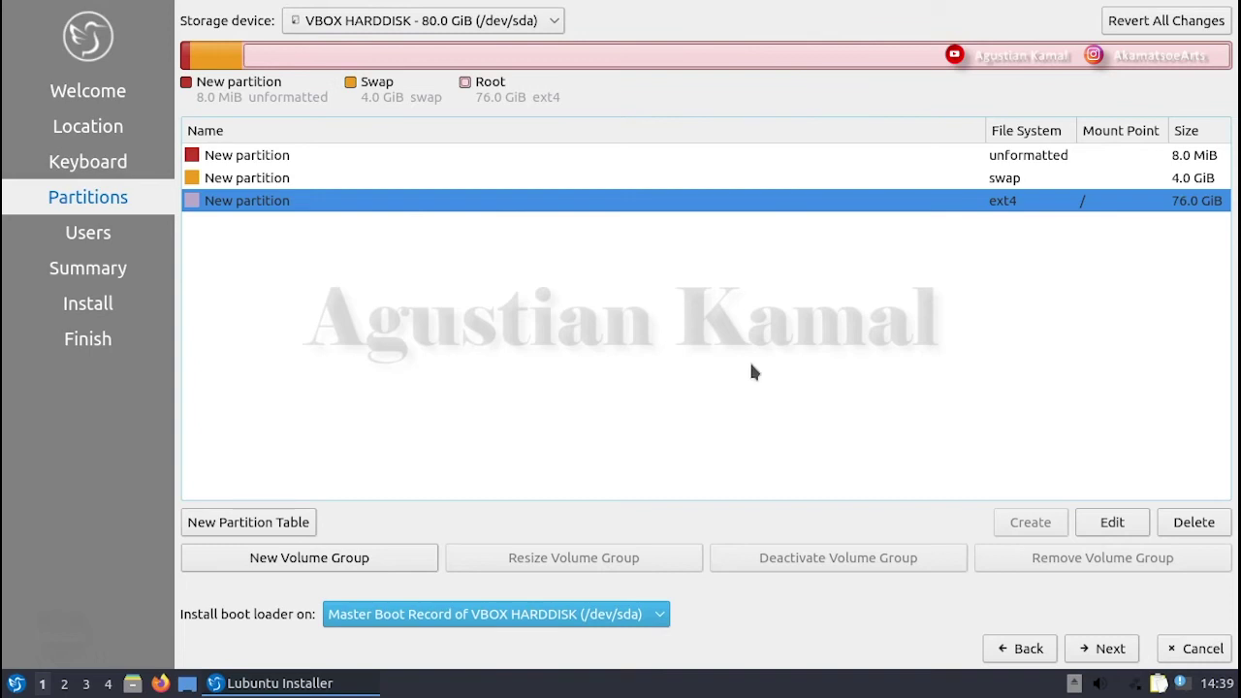
left_click(873, 174)
left_click(868, 156)
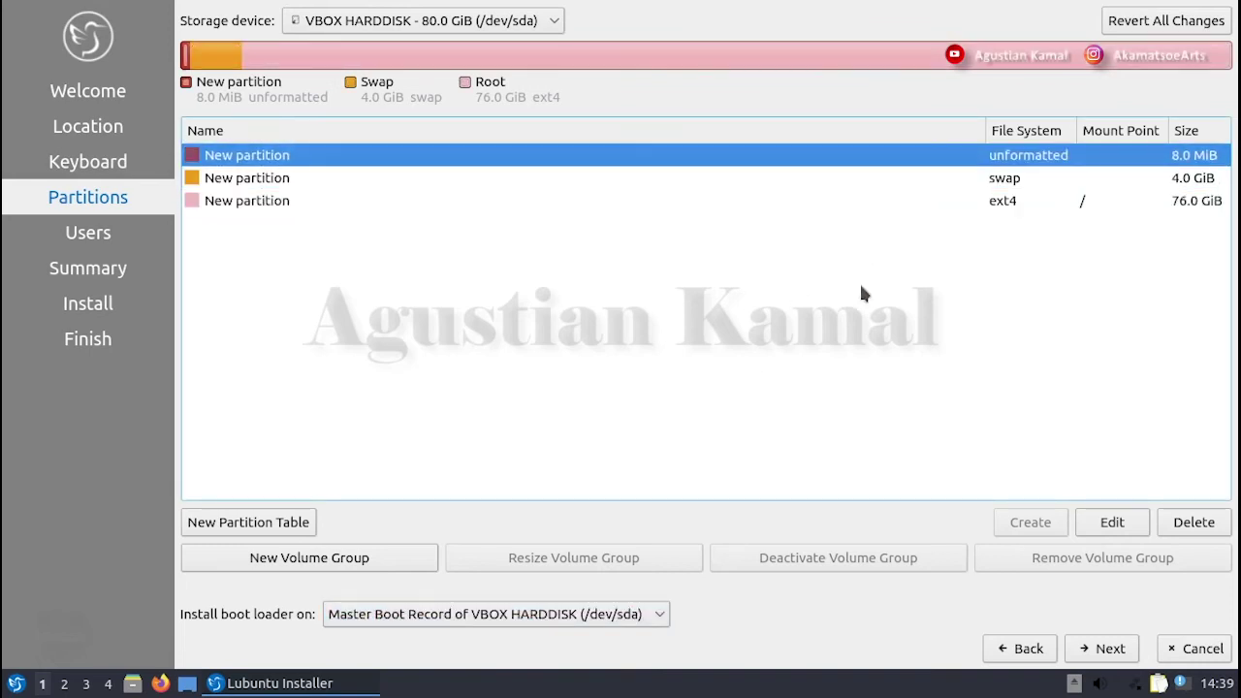